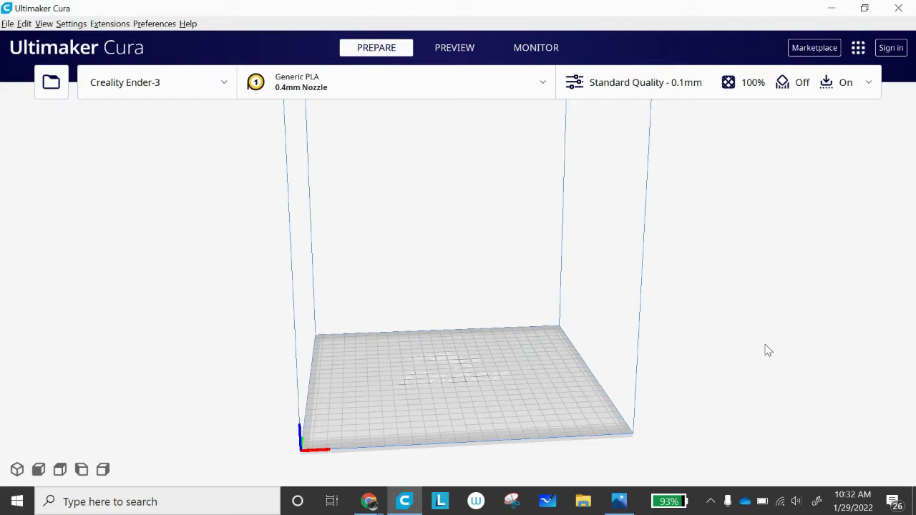
- Glance at the Corvette photo, then check the 0.1 mm Layer Height under custom Quality settings
{"action": "left_click", "coordinate": [621, 504]}
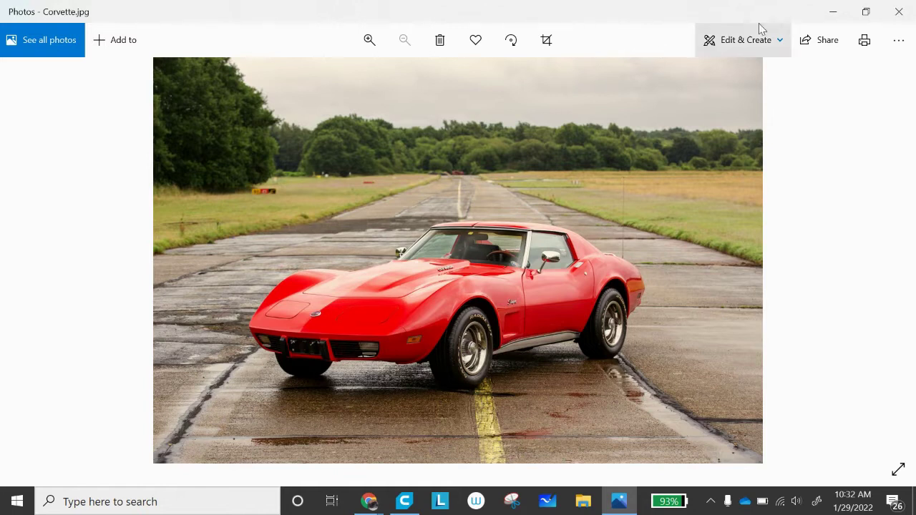
{"action": "left_click", "coordinate": [834, 12]}
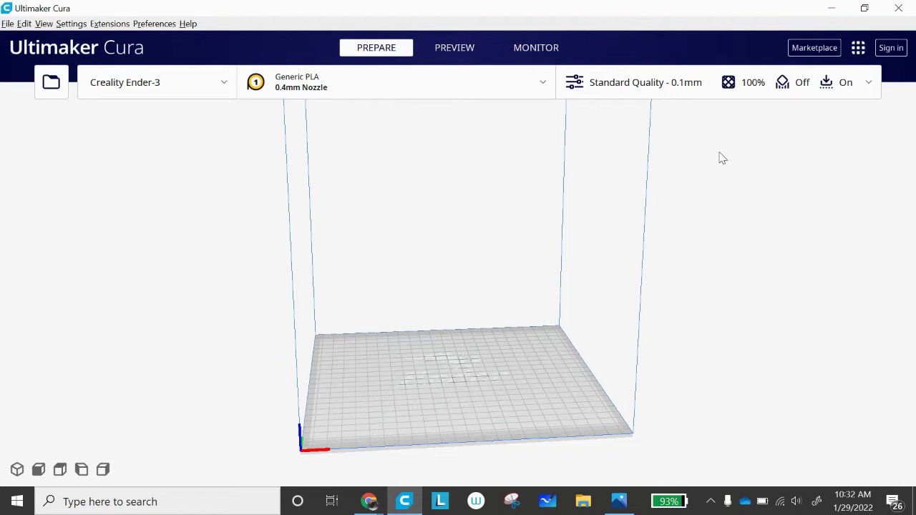
{"action": "left_click", "coordinate": [727, 90]}
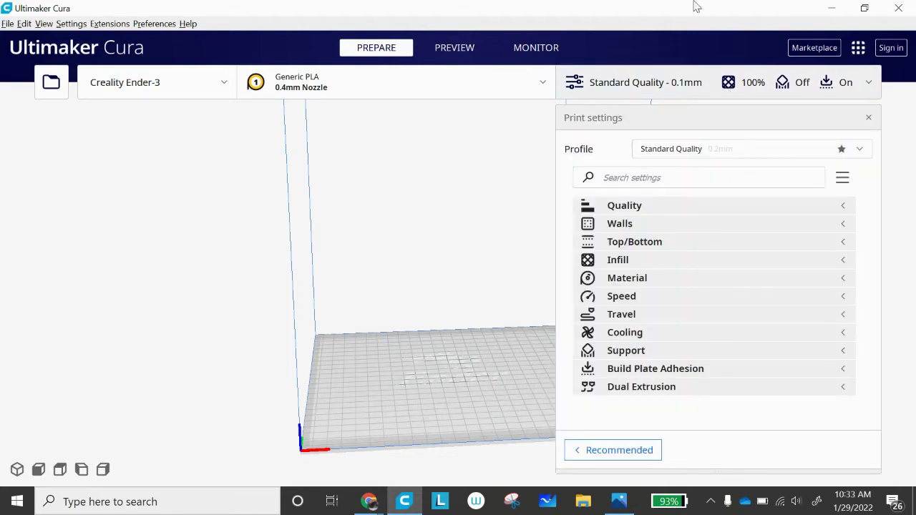
{"action": "left_click", "coordinate": [843, 207]}
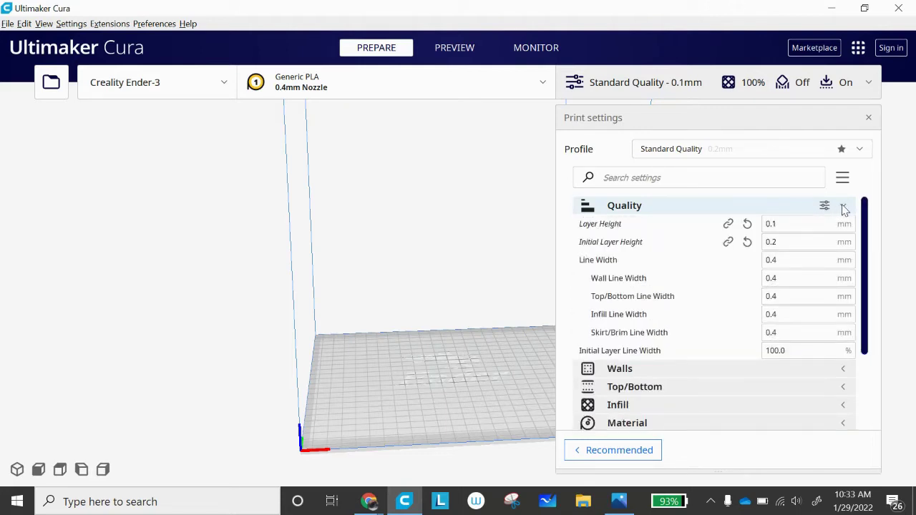
{"action": "left_click", "coordinate": [795, 224]}
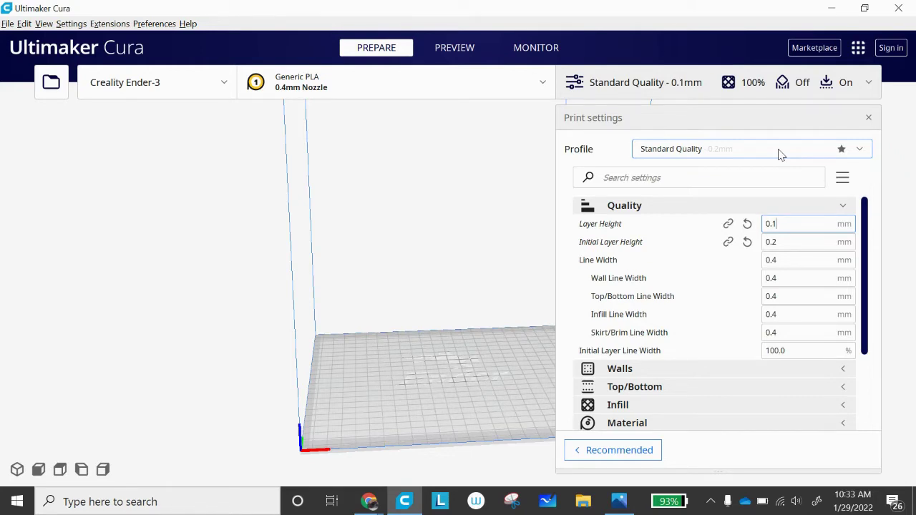
{"action": "left_click", "coordinate": [848, 207]}
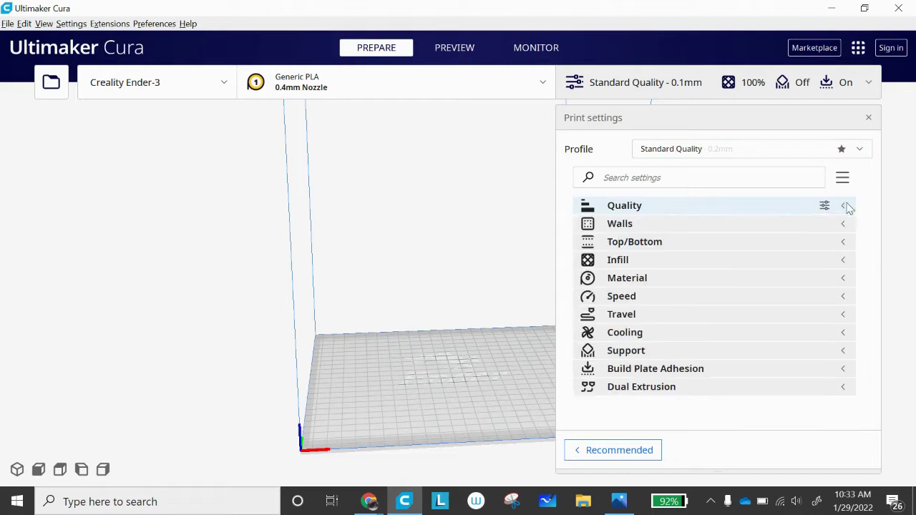
{"action": "left_click", "coordinate": [843, 260]}
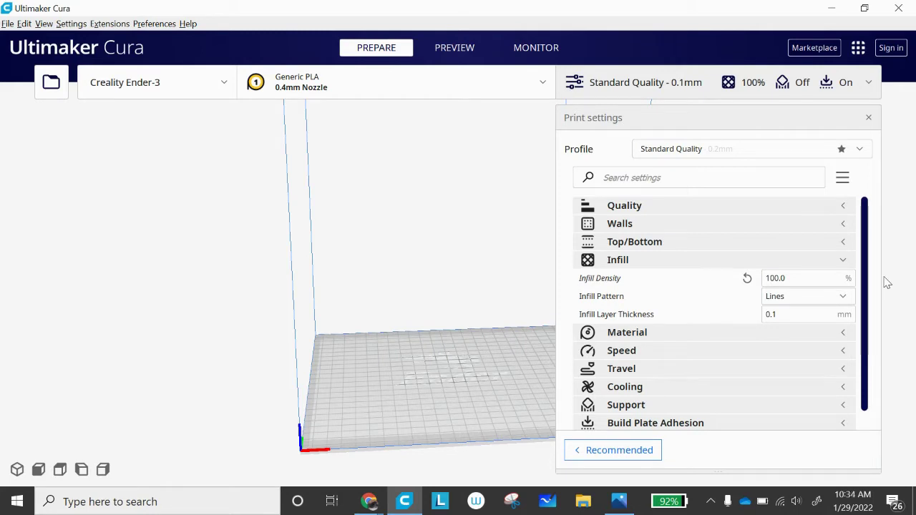
{"action": "left_click", "coordinate": [845, 262]}
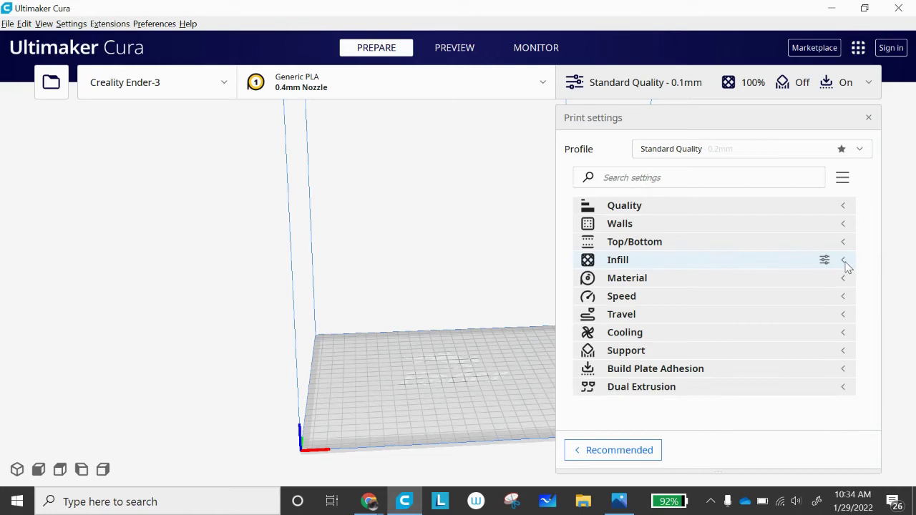
- Look through the Build Plate Adhesion brim settings, then close the print settings panel
{"action": "left_click", "coordinate": [845, 370]}
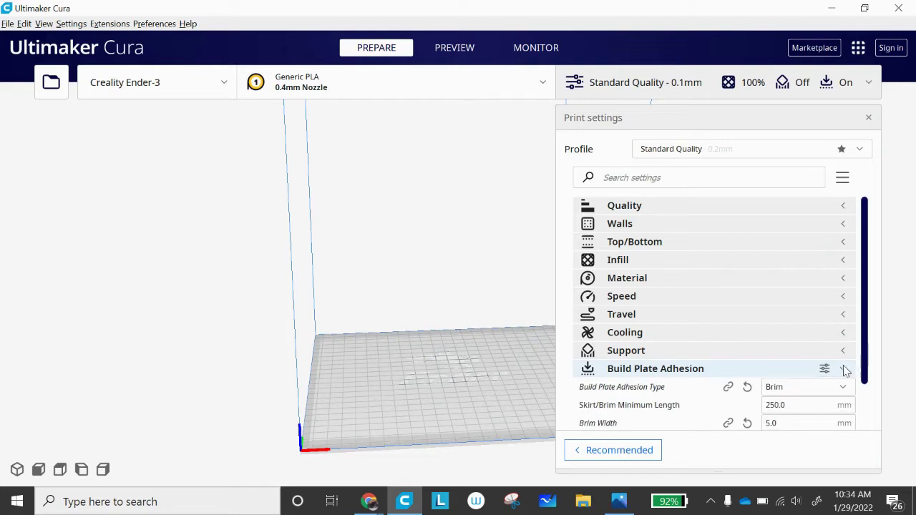
{"action": "scroll", "coordinate": [816, 361], "scroll_direction": "down", "scroll_amount": 2}
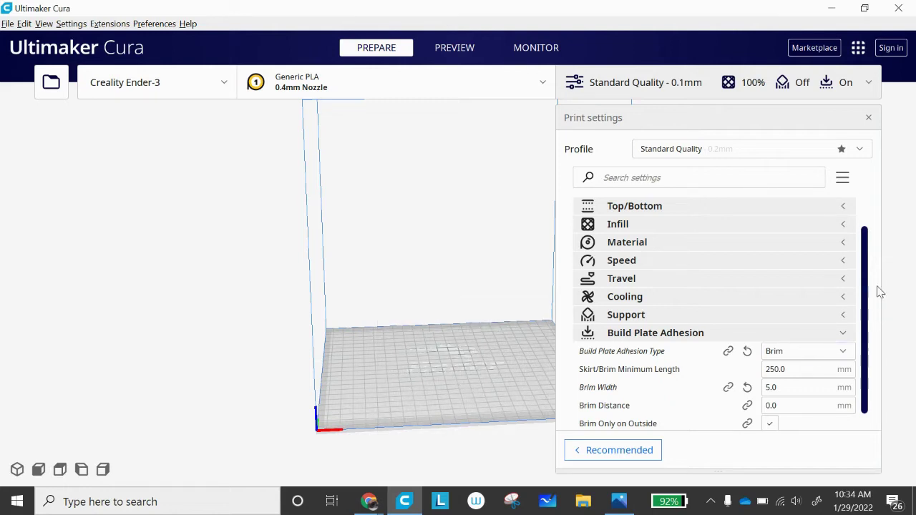
{"action": "left_click", "coordinate": [844, 336]}
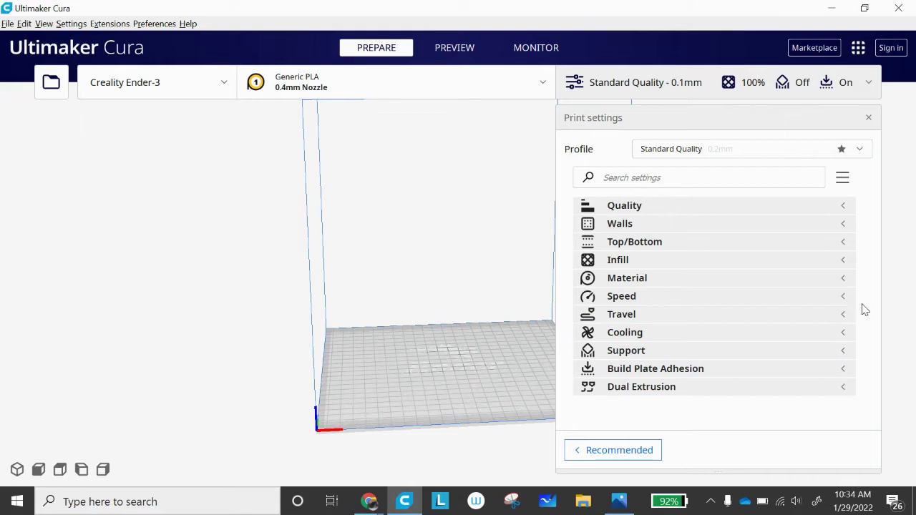
{"action": "left_click", "coordinate": [869, 118]}
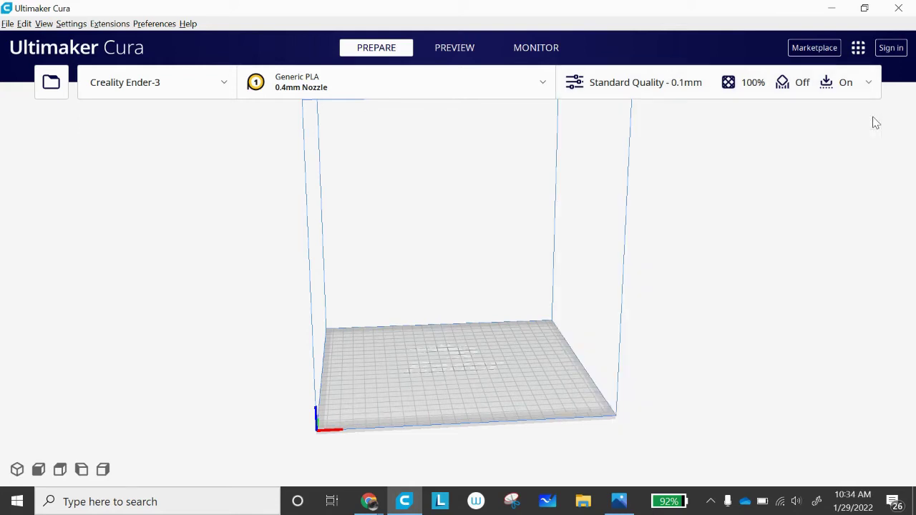
- Open Corvette.jpg from the Desktop to bring up the Convert Image dialog
{"action": "left_click", "coordinate": [45, 84]}
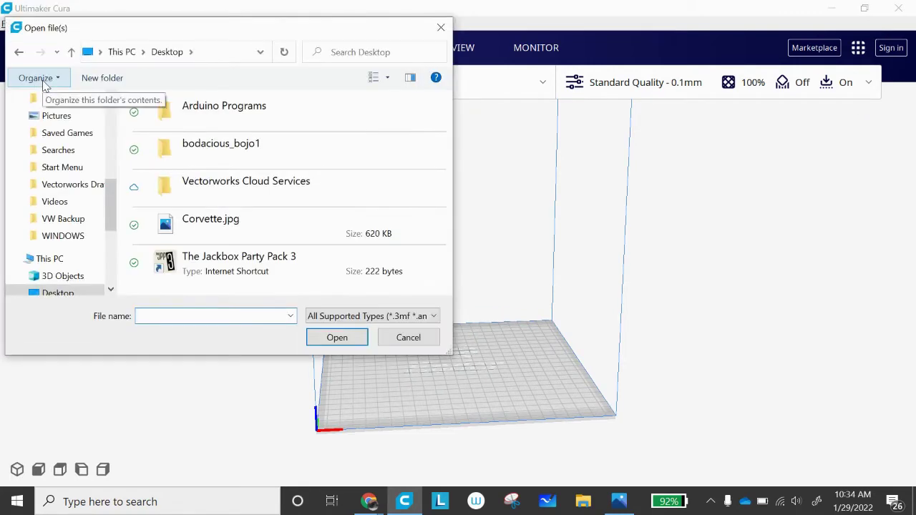
{"action": "left_click", "coordinate": [204, 227]}
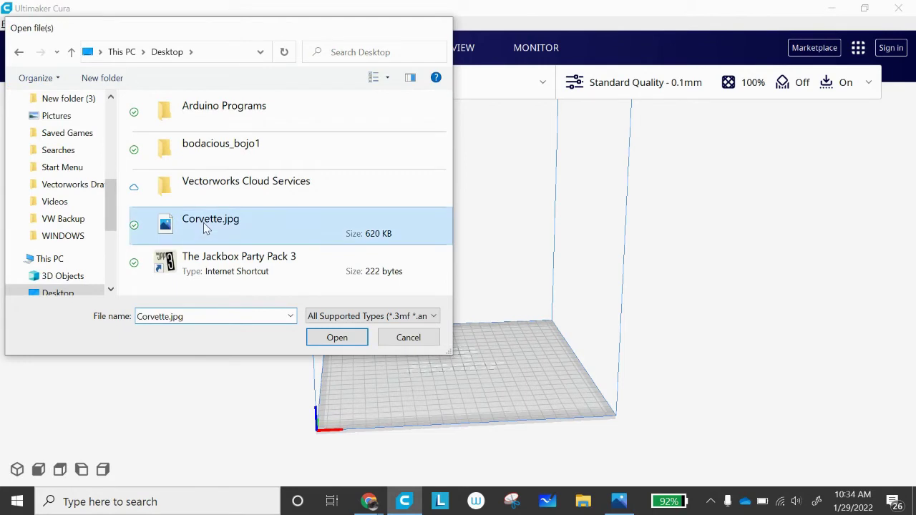
{"action": "double_click", "coordinate": [205, 227]}
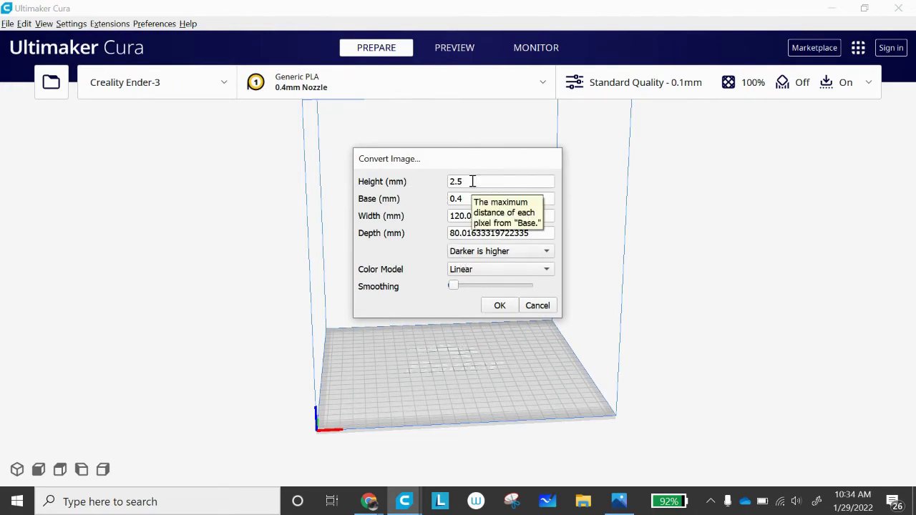
- Change the image Height from 2.5 to 3 mm, giving a 120 × 80 × 3.4 mm CE3_Corvette model
{"action": "left_click_drag", "start_coordinate": [473, 181], "coordinate": [440, 180]}
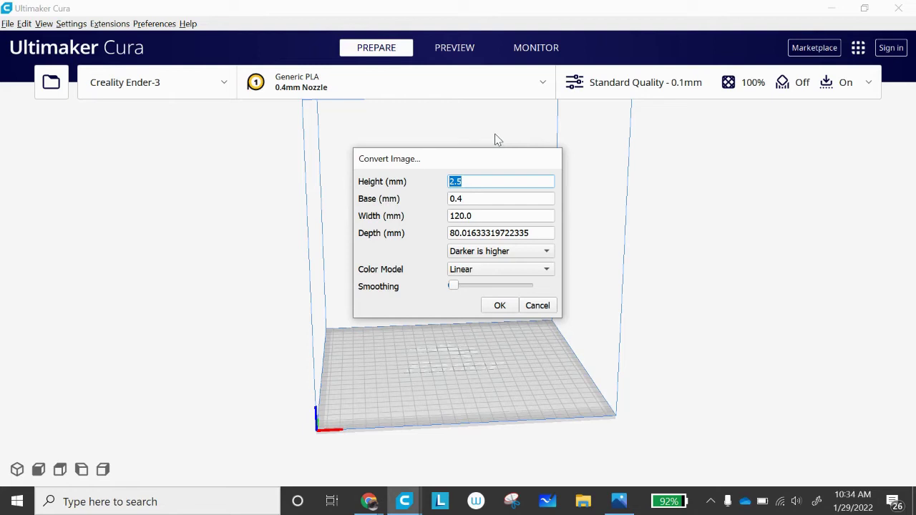
{"action": "type", "text": "3"}
{"action": "left_click", "coordinate": [502, 307]}
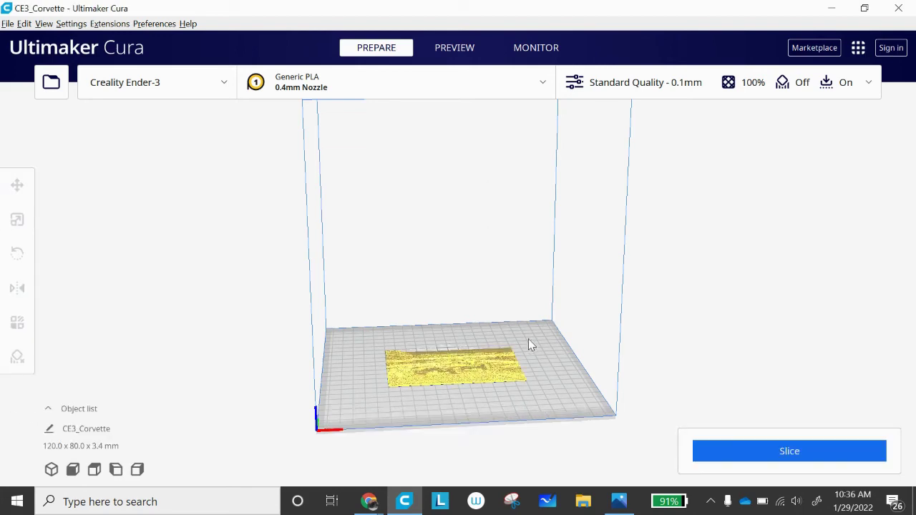
{"action": "right_click_drag", "start_coordinate": [539, 353], "coordinate": [532, 426]}
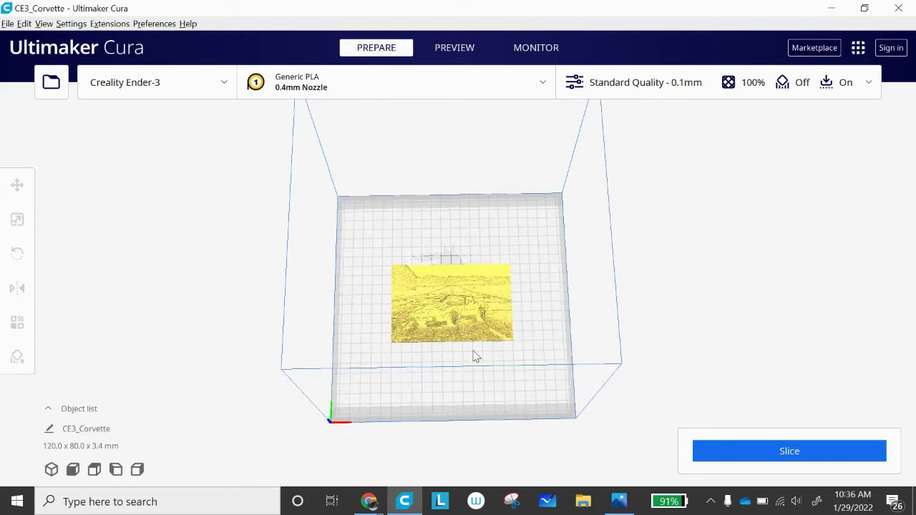
{"action": "scroll", "coordinate": [452, 322], "scroll_direction": "up", "scroll_amount": 4}
{"action": "scroll", "coordinate": [452, 322], "scroll_direction": "up", "scroll_amount": 3}
{"action": "right_click_drag", "start_coordinate": [478, 382], "coordinate": [470, 304]}
{"action": "key", "text": "Down"}
{"action": "key", "text": "Up"}
{"action": "key", "text": "Up"}
{"action": "key", "text": "Up"}
{"action": "key", "text": "Up"}
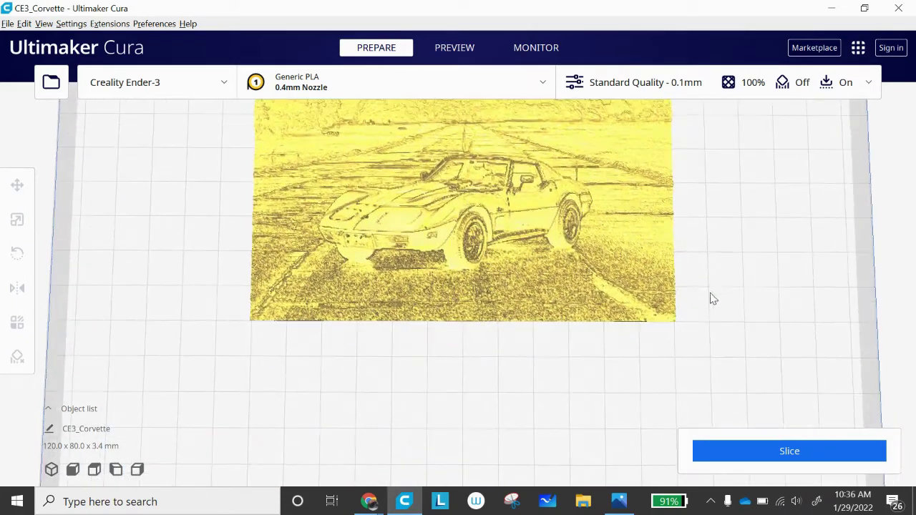
{"action": "right_click_drag", "start_coordinate": [715, 290], "coordinate": [720, 321]}
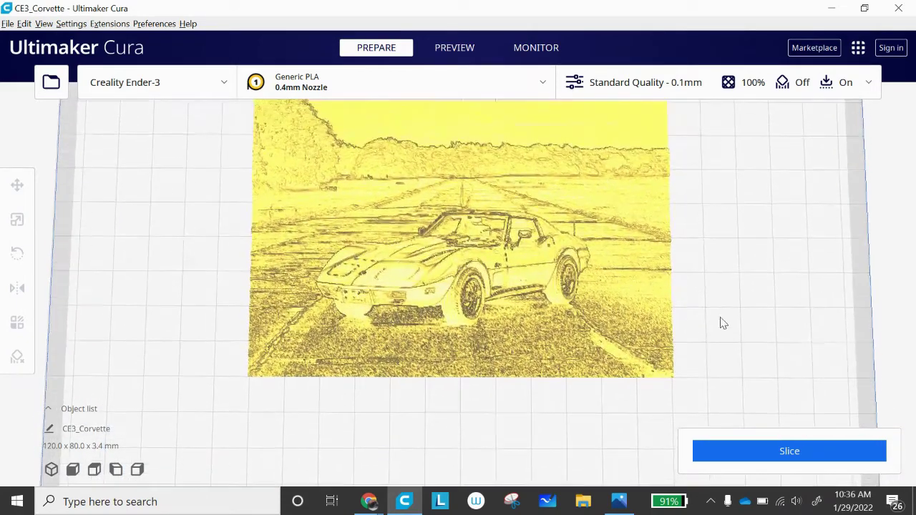
{"action": "left_click", "coordinate": [623, 502]}
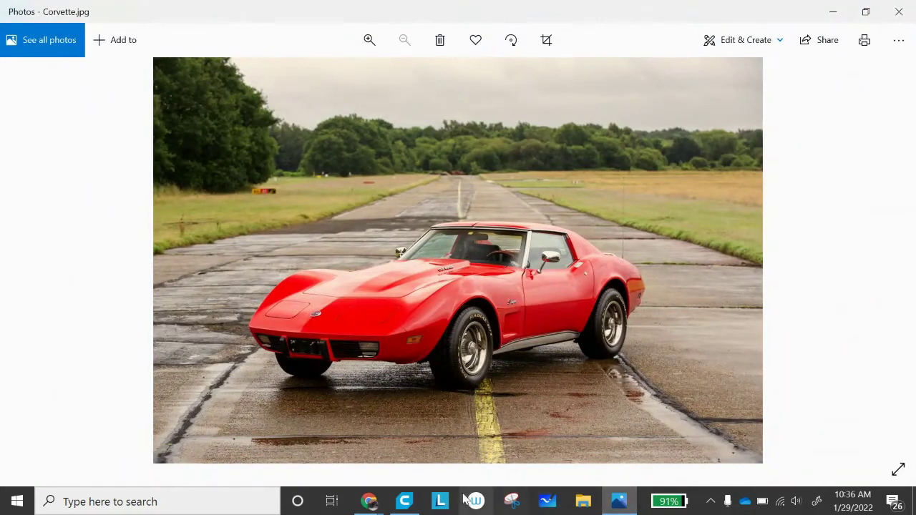
{"action": "left_click", "coordinate": [405, 501]}
{"action": "right_click_drag", "start_coordinate": [675, 282], "coordinate": [673, 318]}
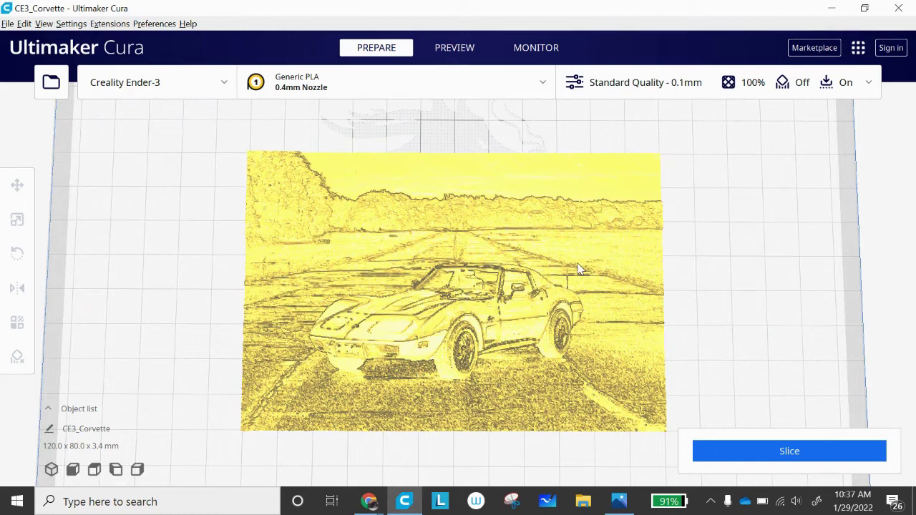
{"action": "right_click_drag", "start_coordinate": [599, 326], "coordinate": [553, 250]}
{"action": "right_click_drag", "start_coordinate": [430, 362], "coordinate": [500, 240]}
{"action": "scroll", "coordinate": [549, 252], "scroll_direction": "up", "scroll_amount": 5}
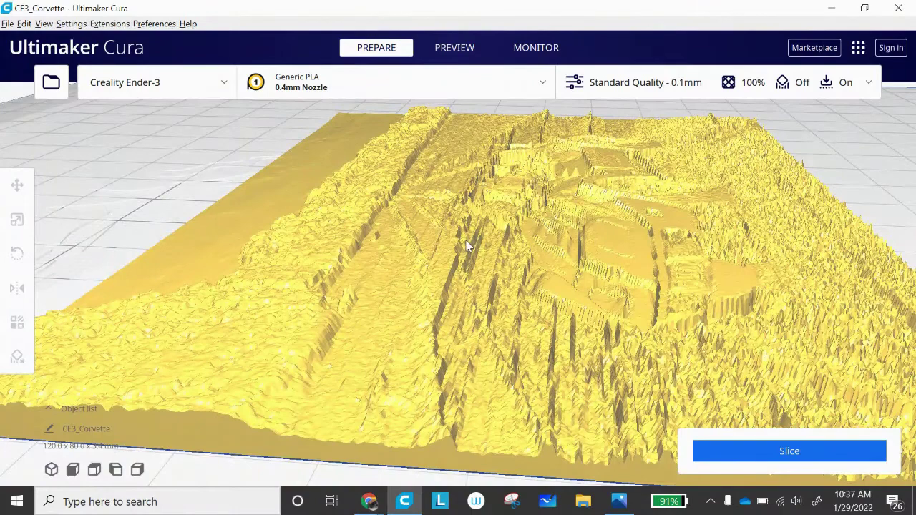
{"action": "right_click_drag", "start_coordinate": [677, 269], "coordinate": [521, 292]}
{"action": "scroll", "coordinate": [593, 303], "scroll_direction": "down", "scroll_amount": 5}
{"action": "right_click_drag", "start_coordinate": [594, 303], "coordinate": [601, 283]}
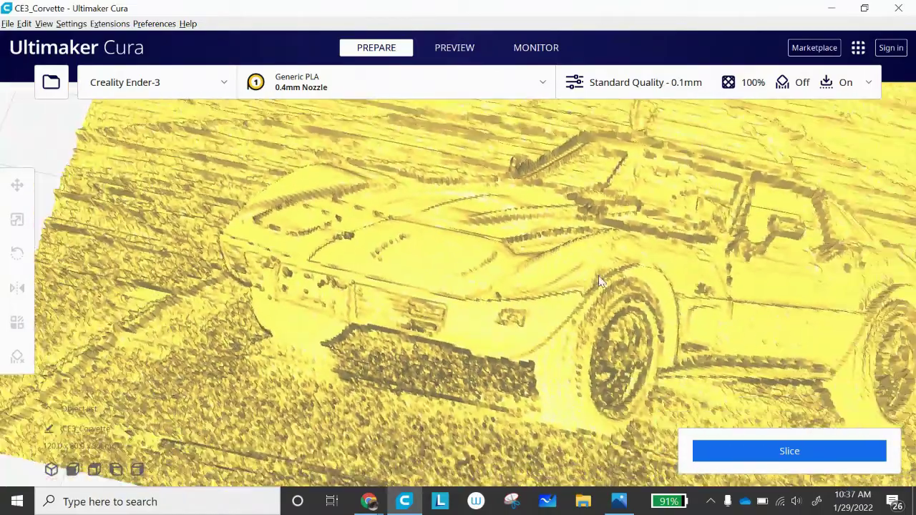
{"action": "scroll", "coordinate": [601, 282], "scroll_direction": "up", "scroll_amount": 3}
{"action": "scroll", "coordinate": [601, 283], "scroll_direction": "down", "scroll_amount": 4}
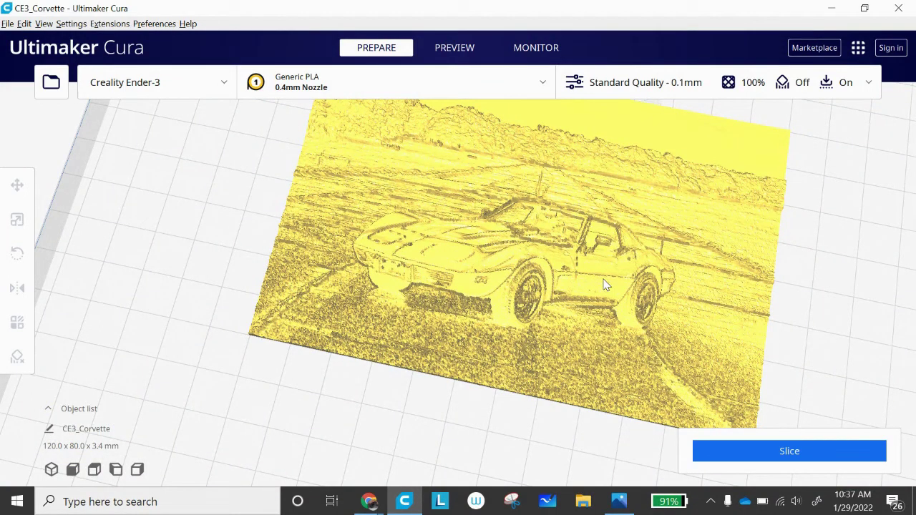
{"action": "scroll", "coordinate": [605, 284], "scroll_direction": "down", "scroll_amount": 2}
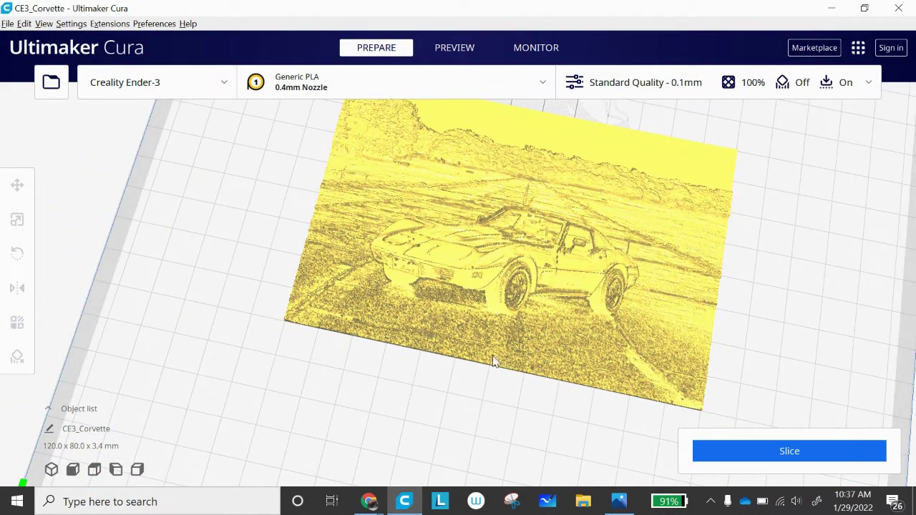
{"action": "right_click_drag", "start_coordinate": [457, 393], "coordinate": [492, 396]}
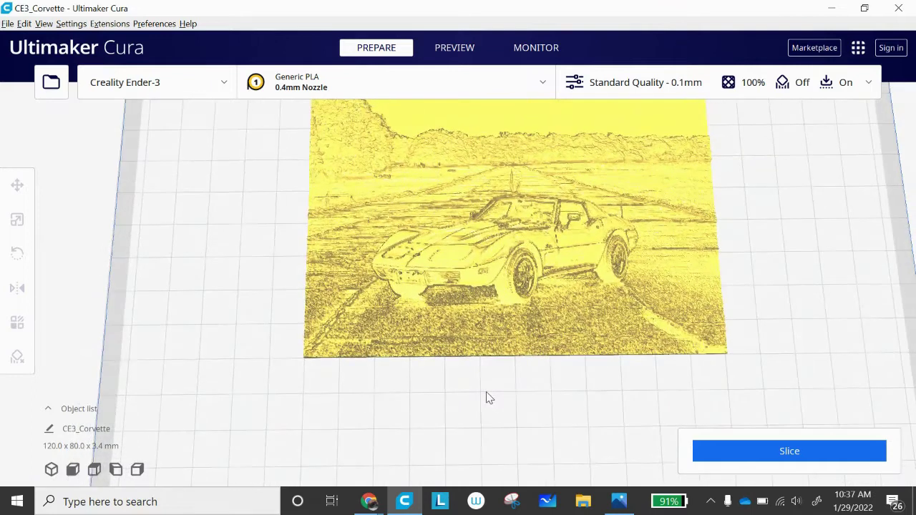
{"action": "right_click_drag", "start_coordinate": [536, 342], "coordinate": [527, 378]}
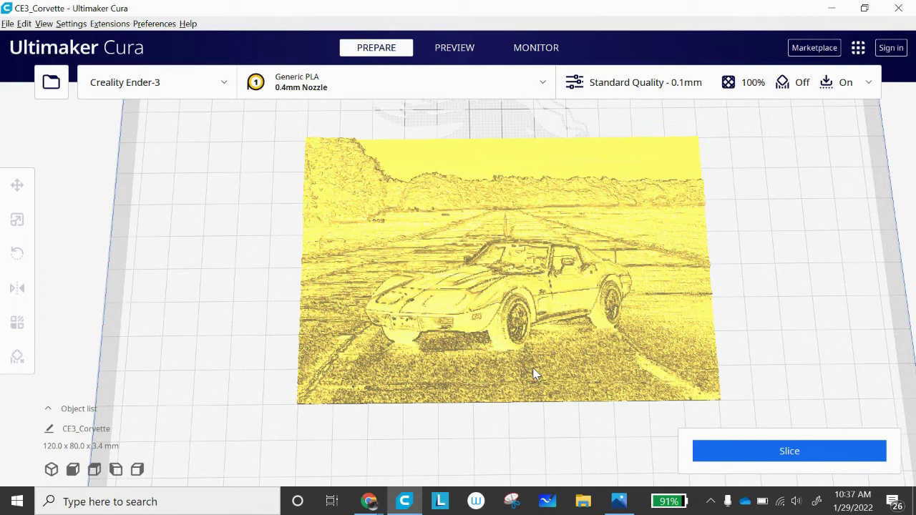
- Slice CE3_Corvette for an estimate of 8 h 30 min and 22 g / 7.51 m filament
{"action": "left_click", "coordinate": [753, 448]}
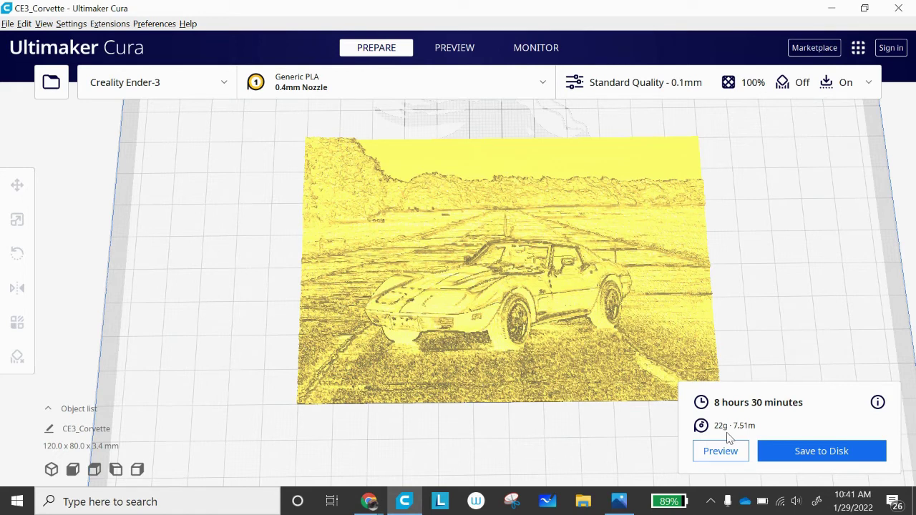
- Switch to the layer Preview, tilt the view steeply, and show only layer 1 with its brim
{"action": "left_click", "coordinate": [456, 48]}
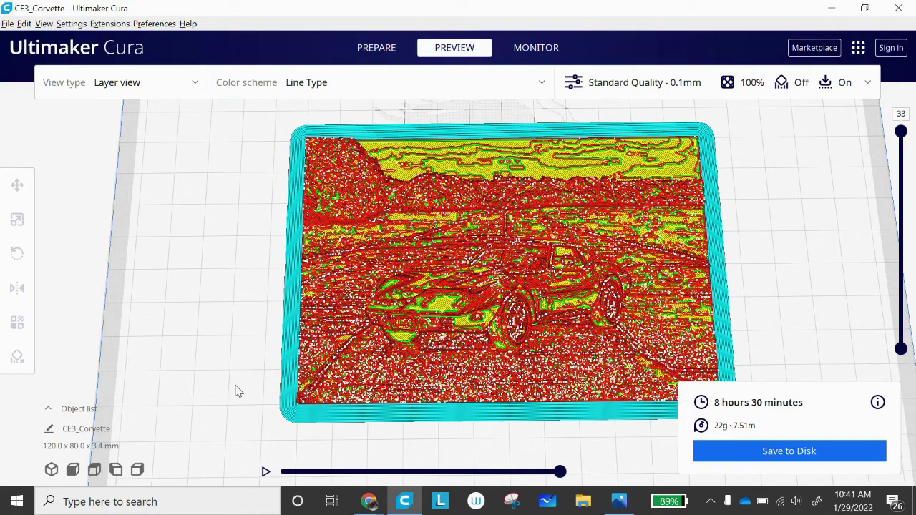
{"action": "right_click_drag", "start_coordinate": [262, 390], "coordinate": [691, 290]}
{"action": "scroll", "coordinate": [513, 366], "scroll_direction": "up", "scroll_amount": 4}
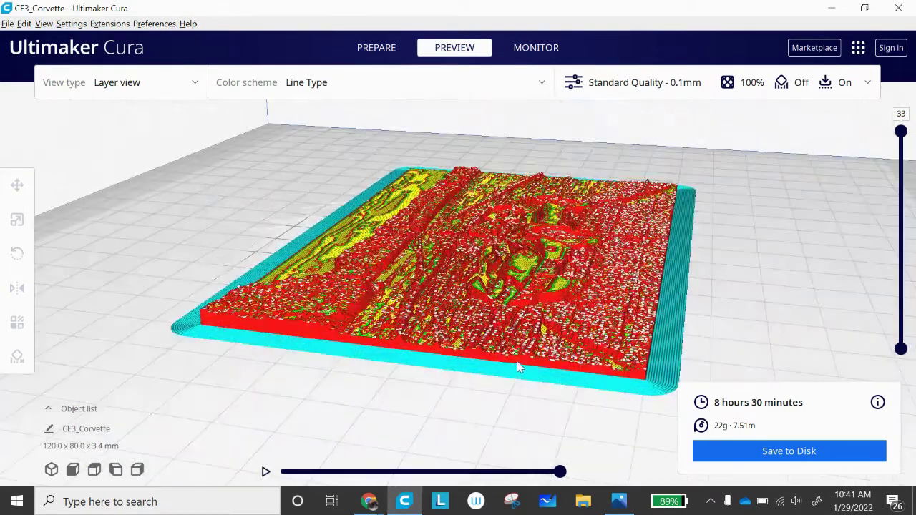
{"action": "left_click_drag", "start_coordinate": [905, 138], "coordinate": [914, 362]}
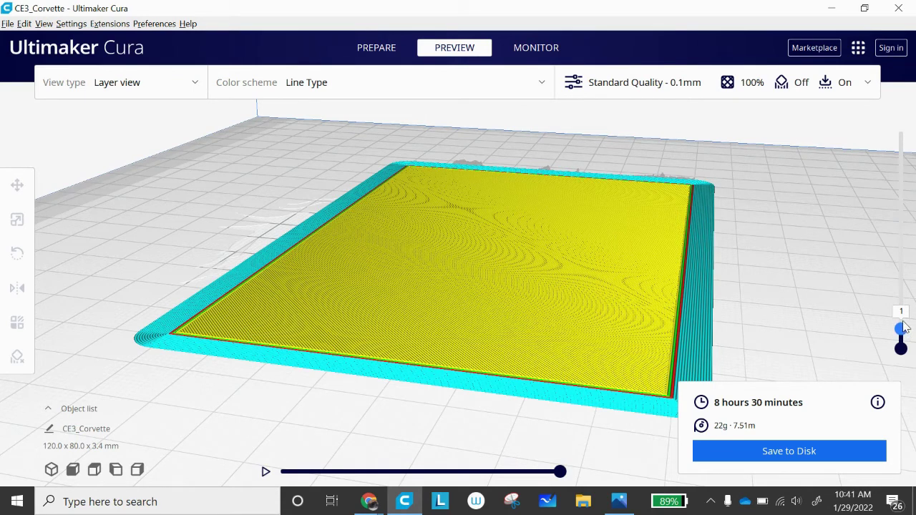
- Raise the layer slider through layers 2, 7 and 16, viewing the relief from a low angle
{"action": "left_click_drag", "start_coordinate": [905, 327], "coordinate": [900, 304]}
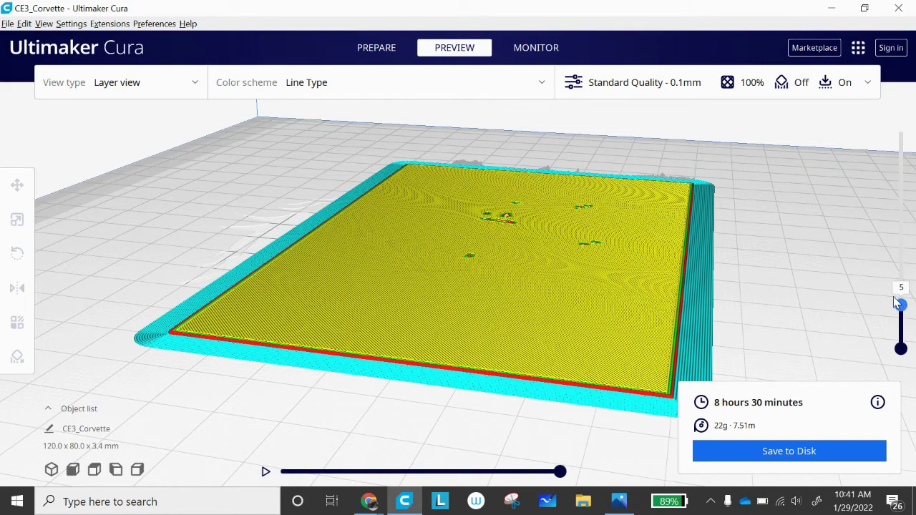
{"action": "scroll", "coordinate": [621, 253], "scroll_direction": "up", "scroll_amount": 8}
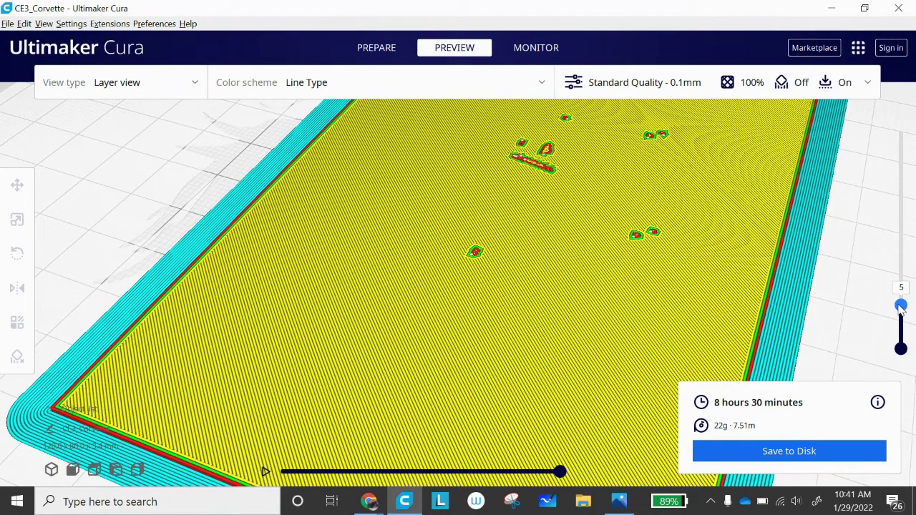
{"action": "left_click_drag", "start_coordinate": [901, 305], "coordinate": [894, 276]}
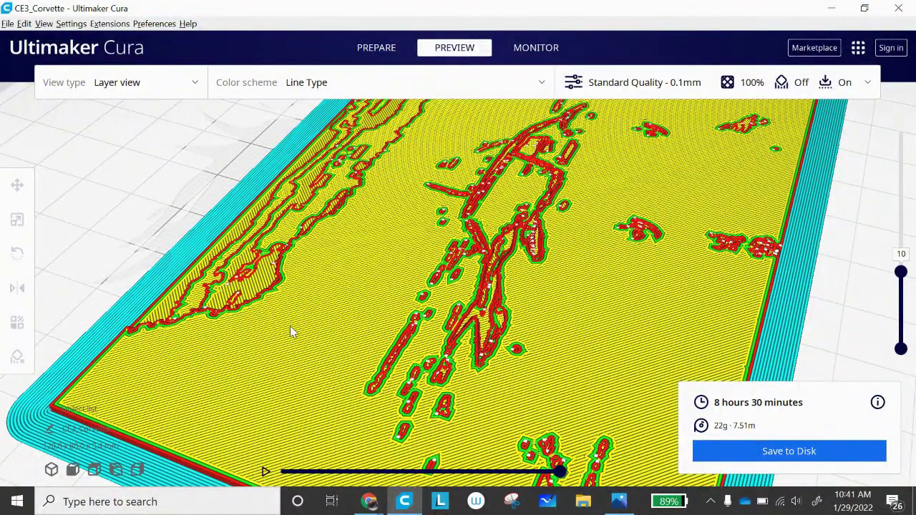
{"action": "right_click_drag", "start_coordinate": [290, 332], "coordinate": [321, 320]}
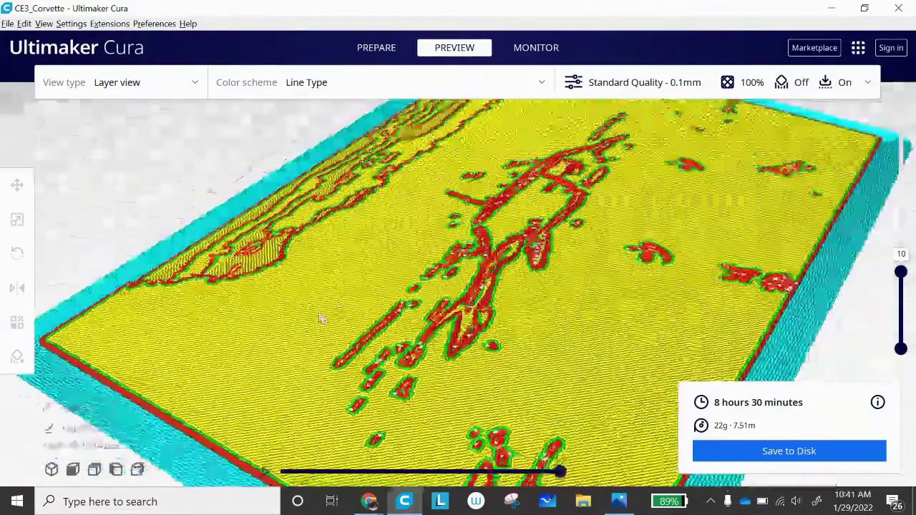
{"action": "left_click_drag", "start_coordinate": [902, 272], "coordinate": [894, 88]}
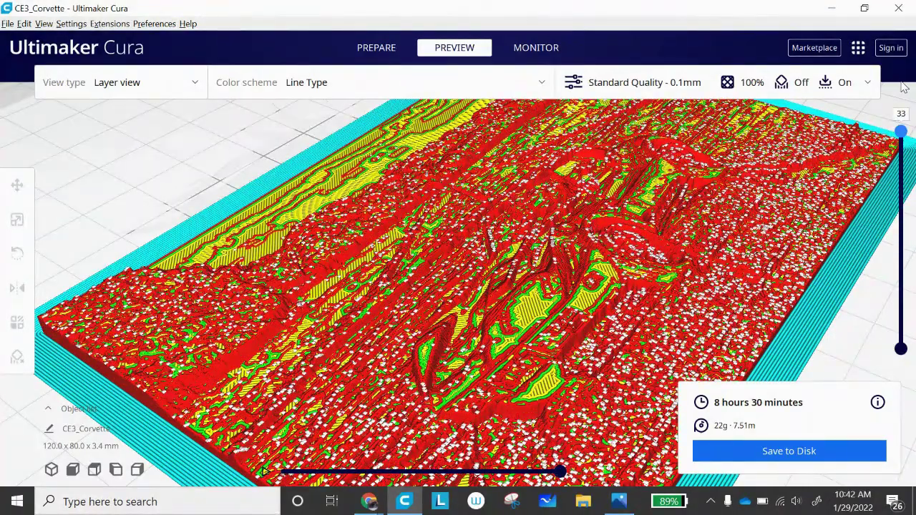